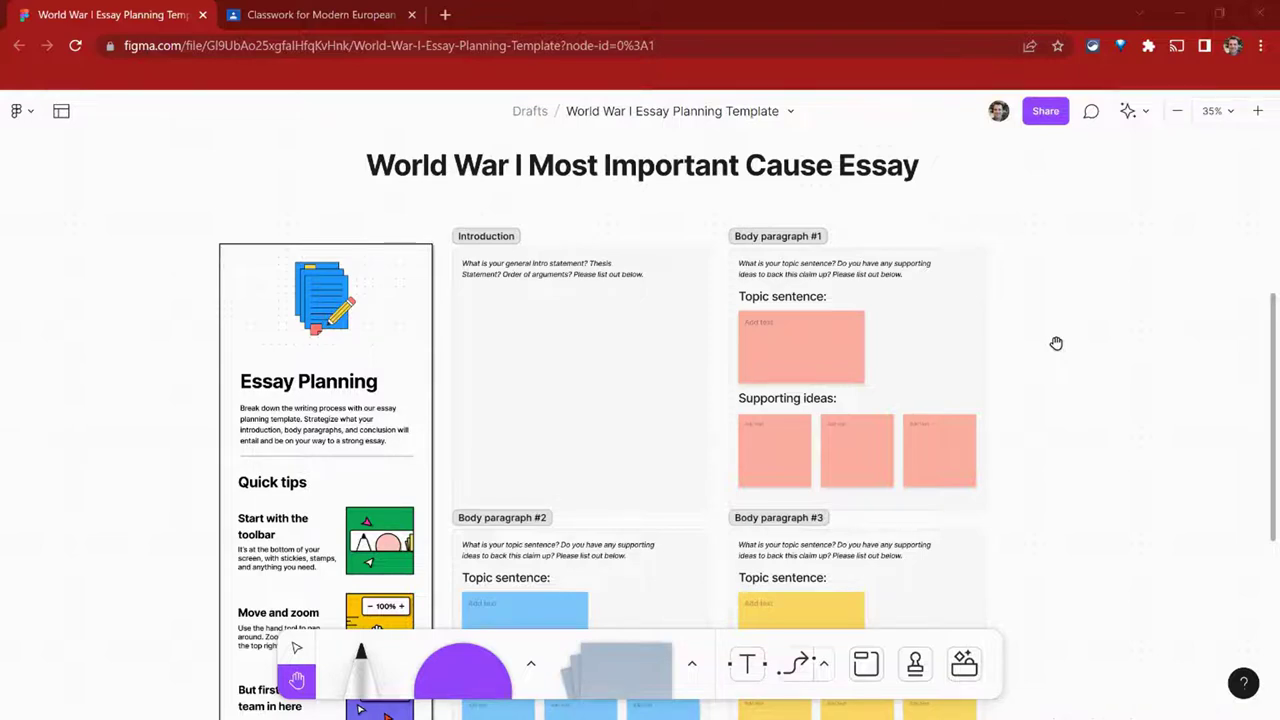
# Set the World War I essay board's link access to 'Anyone with the link' can view.
pyautogui.click(1046, 112)
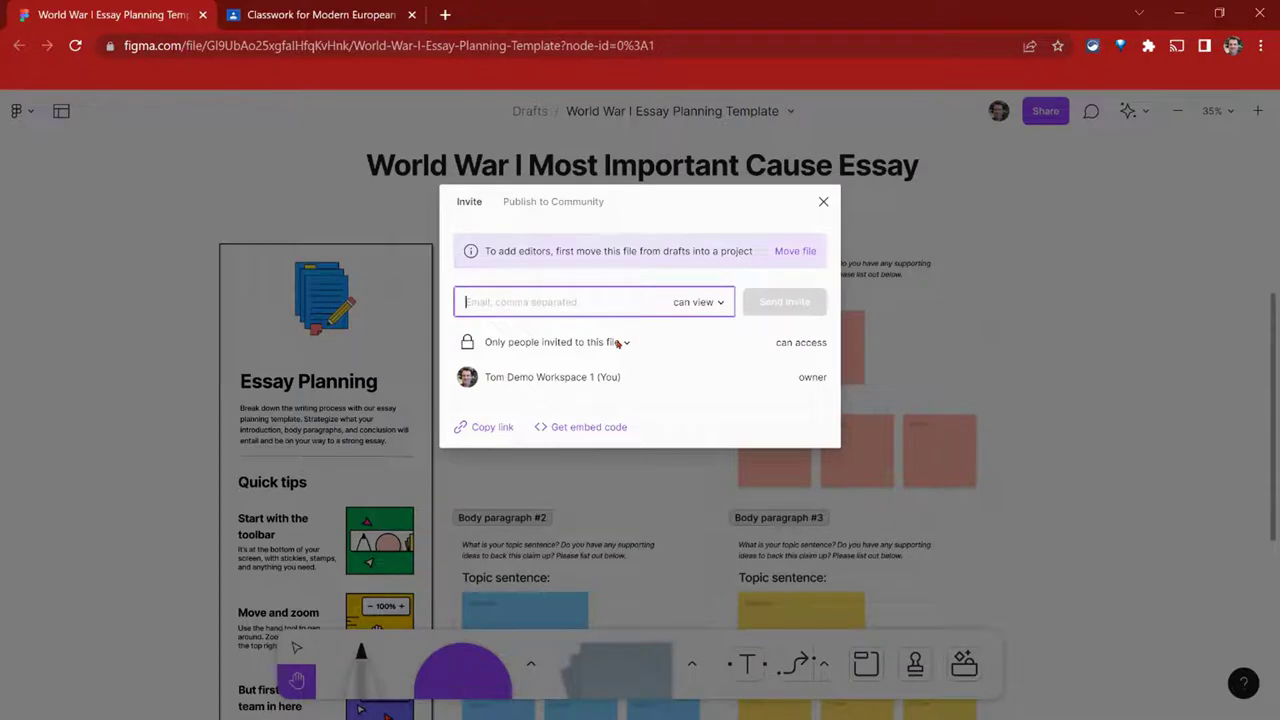
pyautogui.click(618, 343)
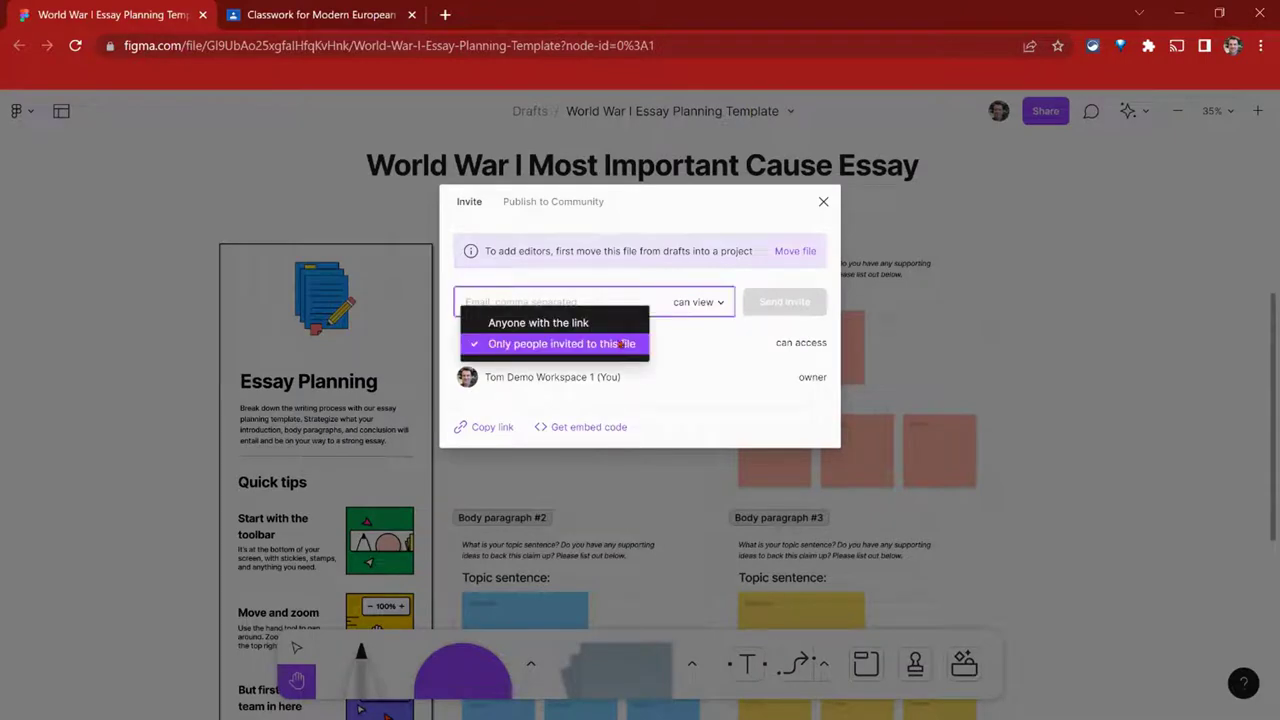
pyautogui.click(620, 323)
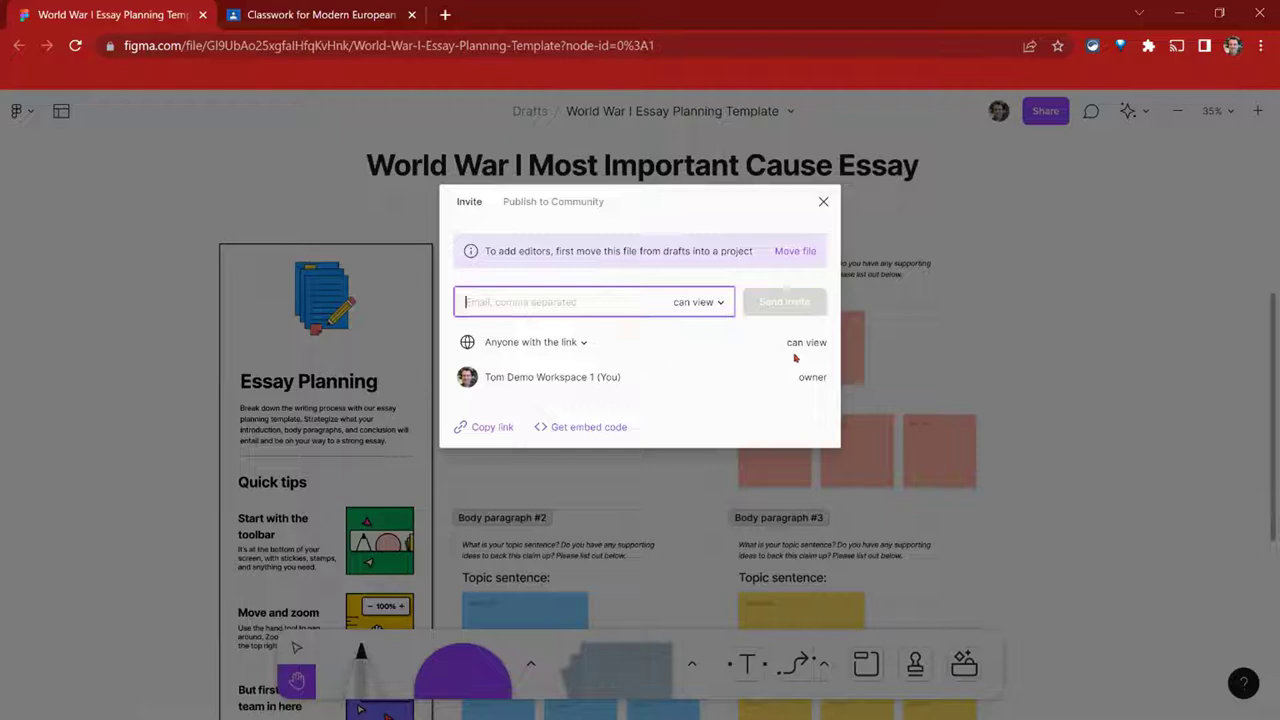
# Replace the board URL's '?node-id=0%3A1' ending with '/duplicate' and copy the whole link.
pyautogui.click(824, 204)
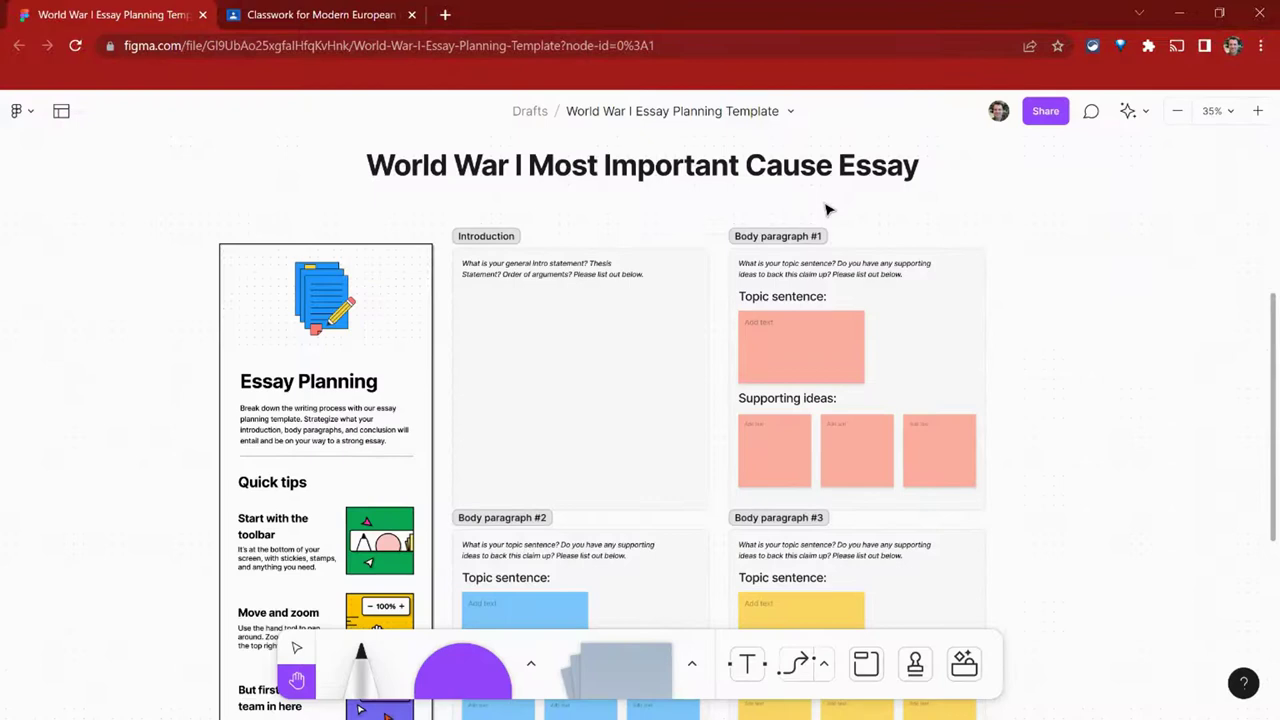
pyautogui.click(596, 46)
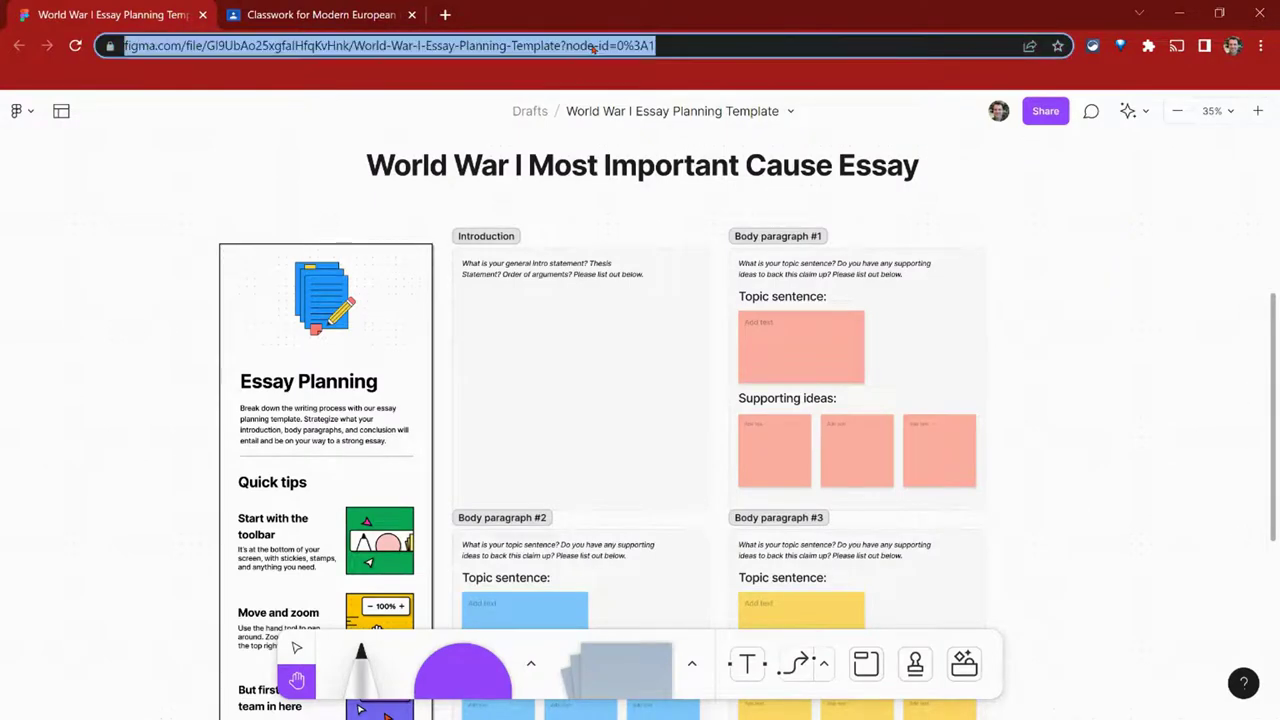
pyautogui.click(690, 45)
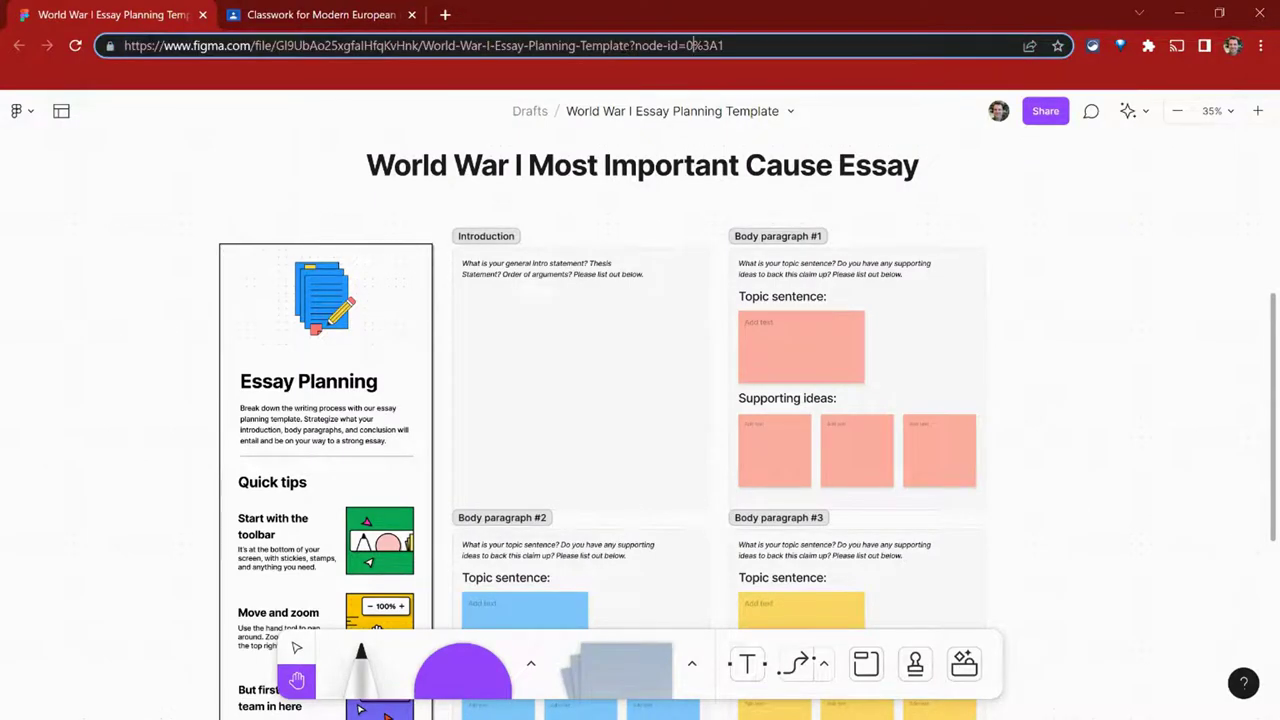
pyautogui.moveTo(630, 45); pyautogui.dragTo(724, 45)
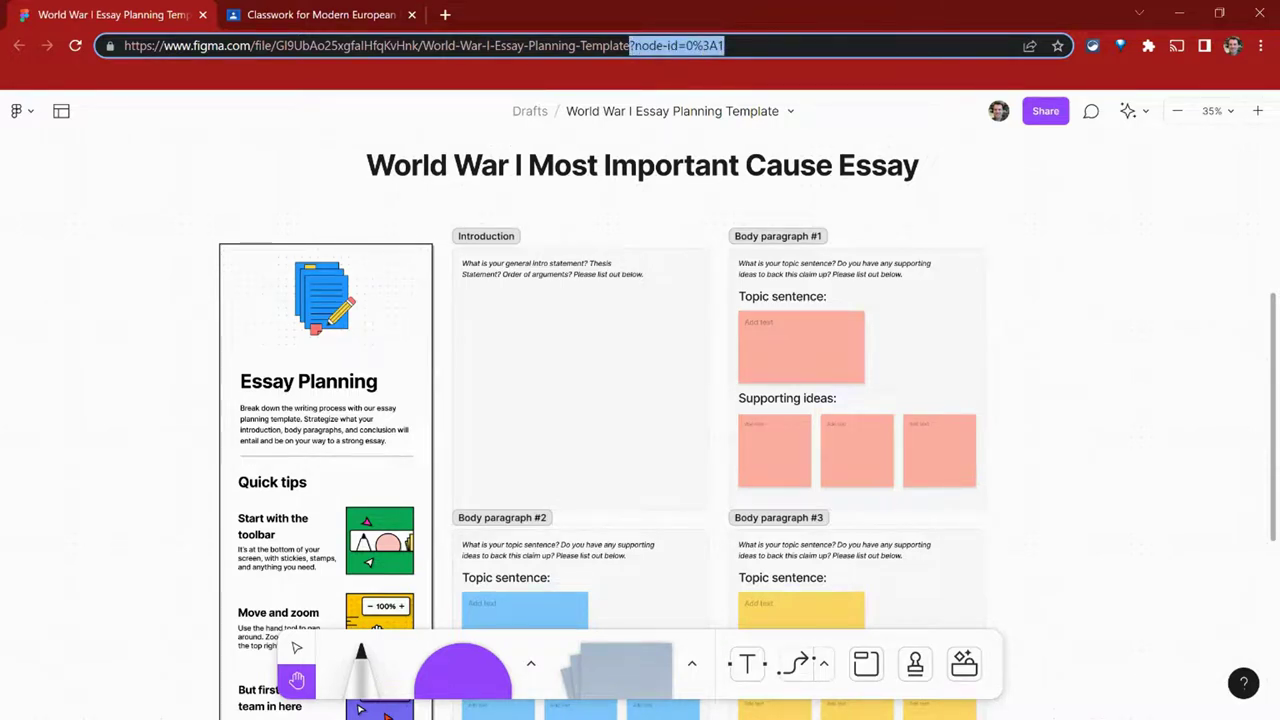
pyautogui.press('BackSpace')
pyautogui.write('/')
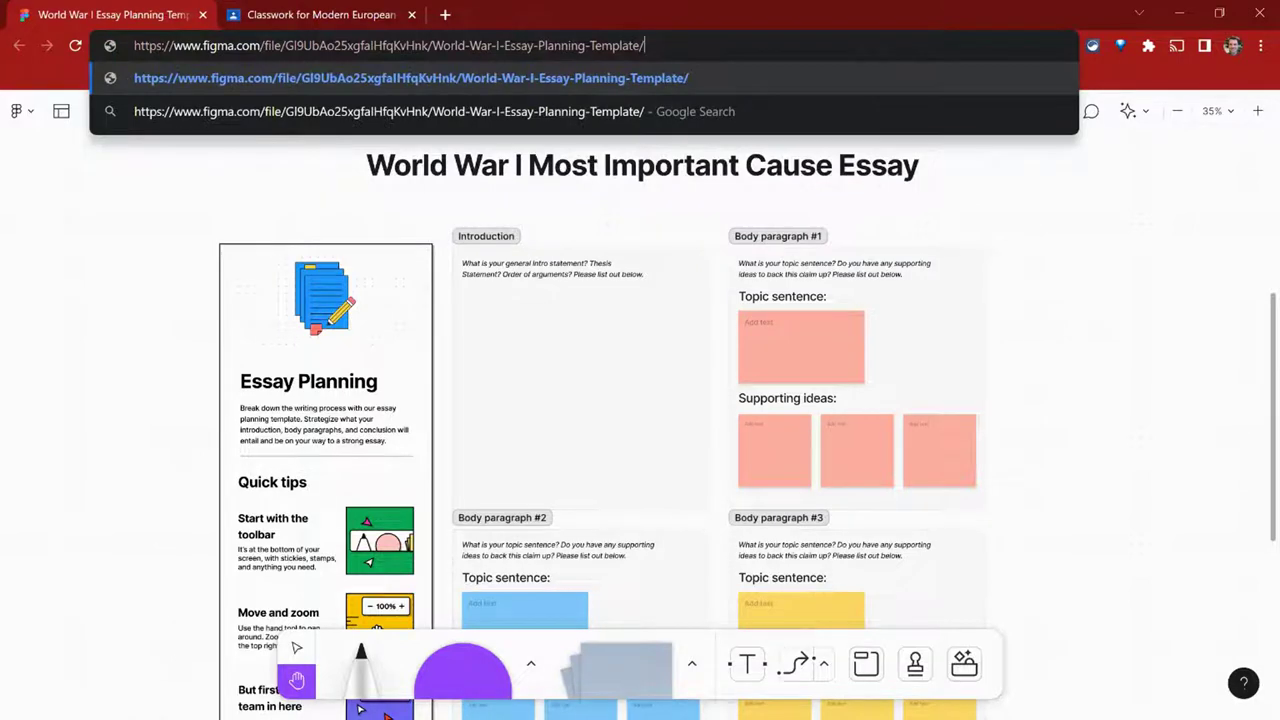
pyautogui.write('duplicate')
pyautogui.hotkey('ctrl', 'a')
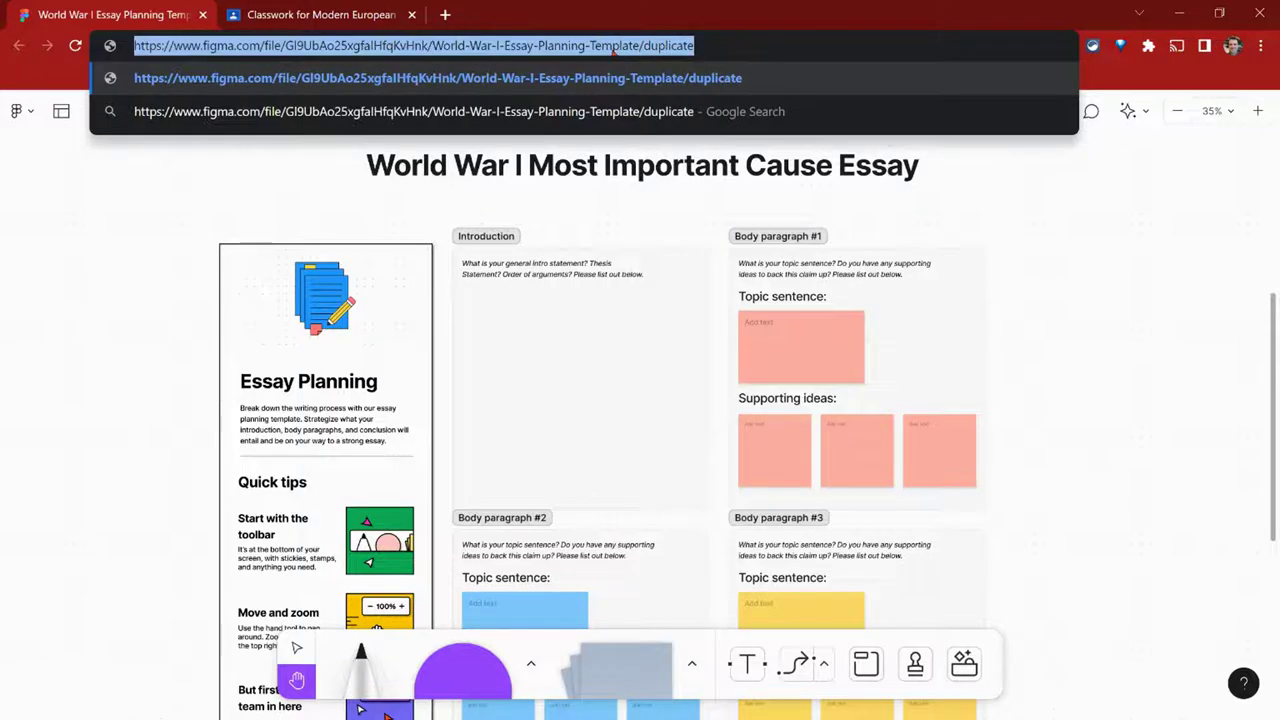
pyautogui.rightClick(613, 49)
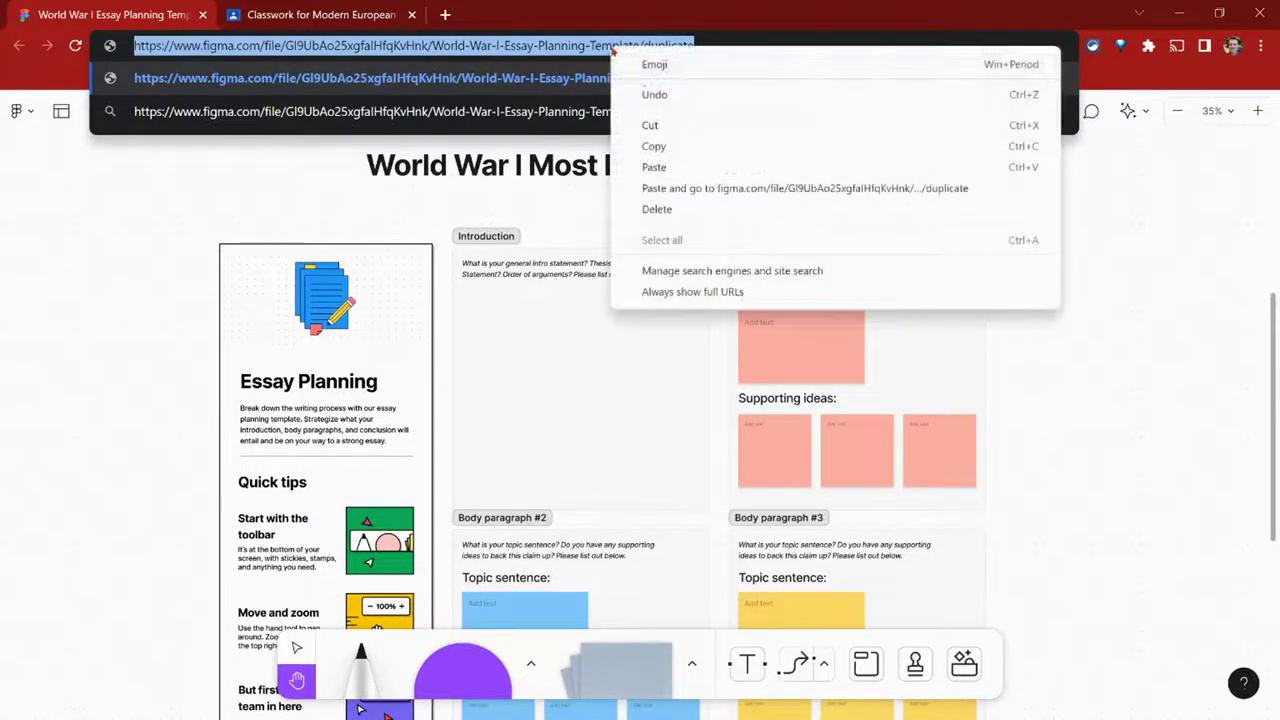
pyautogui.click(657, 144)
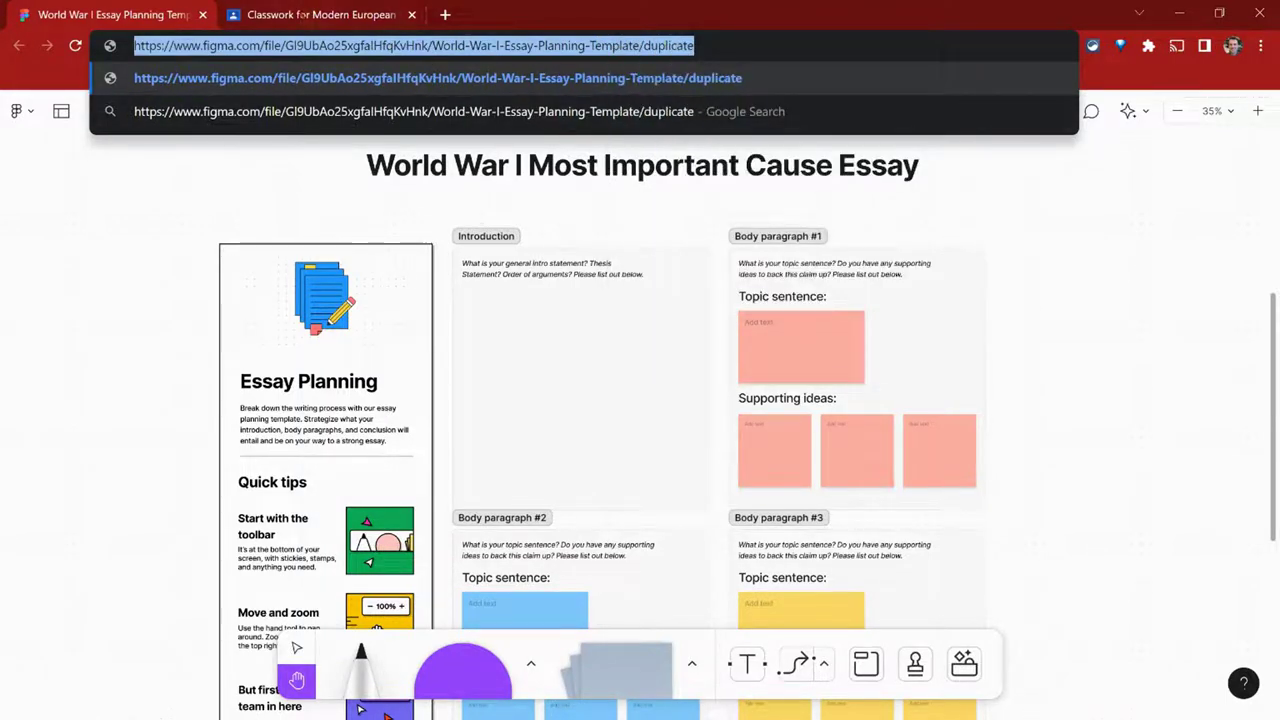
# Create a Modern European History assignment titled 'Essay Planner' under the Today's Work topic.
pyautogui.click(302, 15)
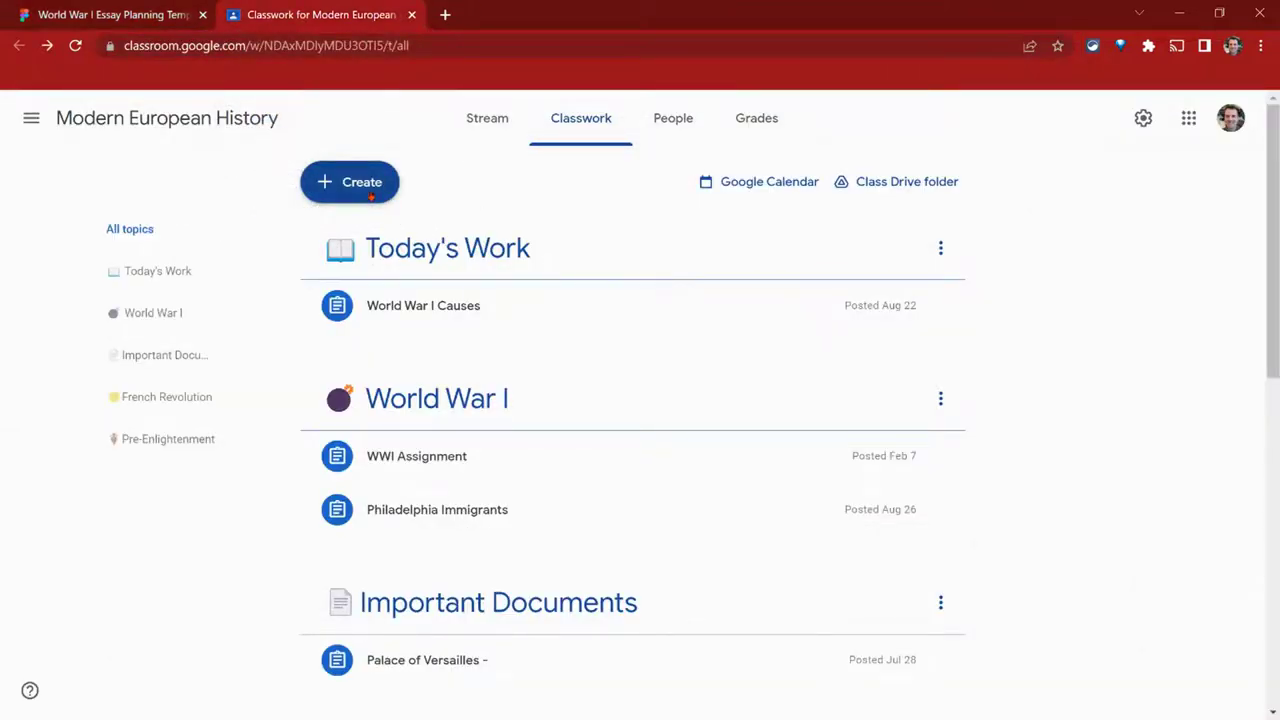
pyautogui.click(371, 196)
pyautogui.click(378, 229)
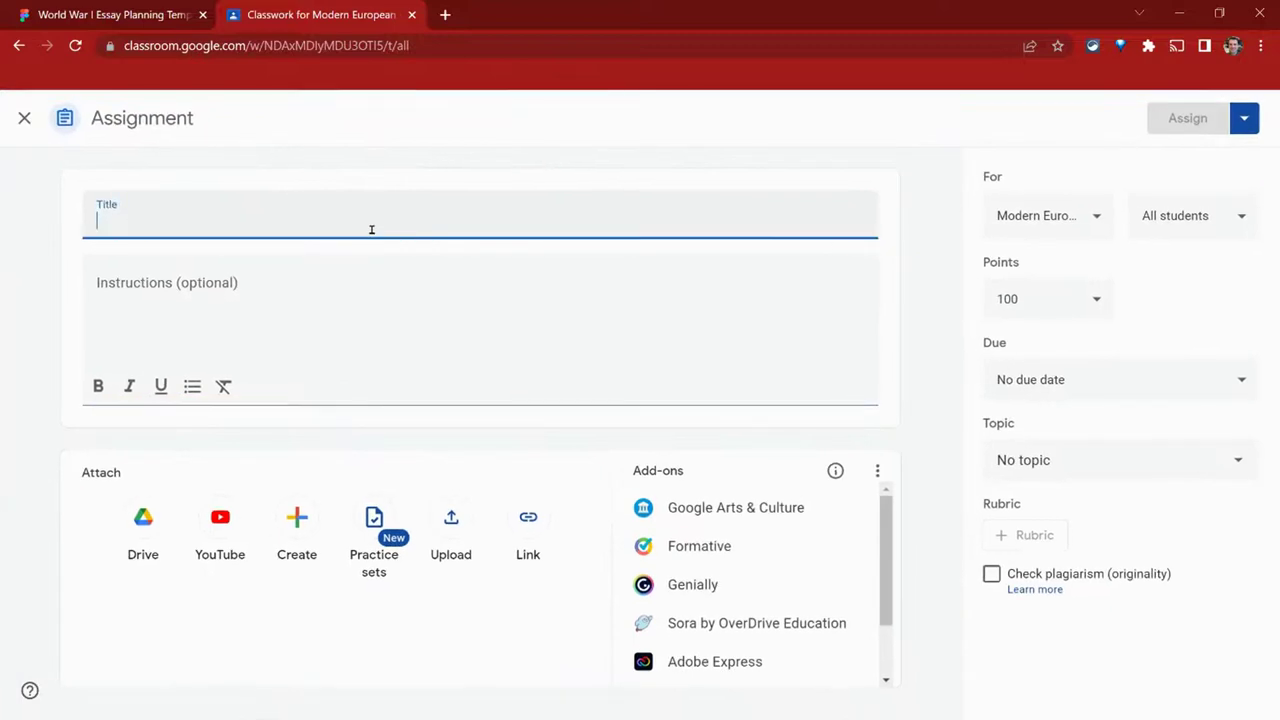
pyautogui.click(1034, 460)
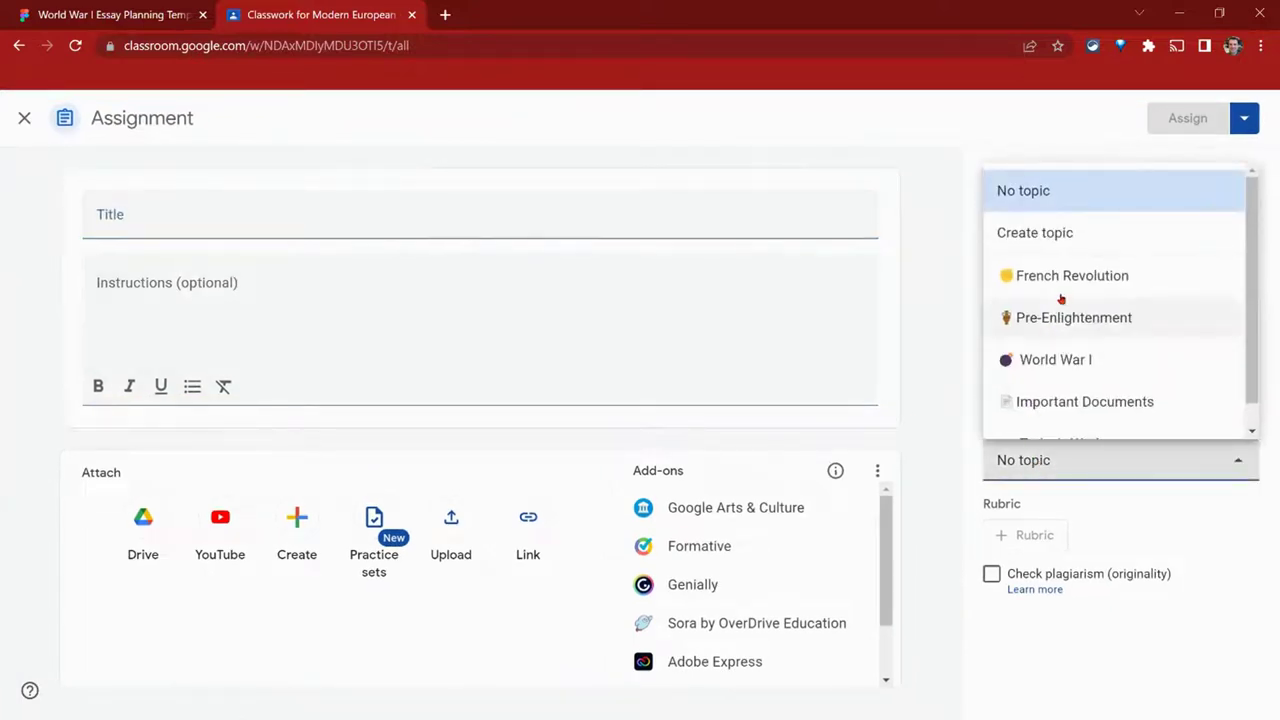
pyautogui.scroll(-1, 1063, 280)
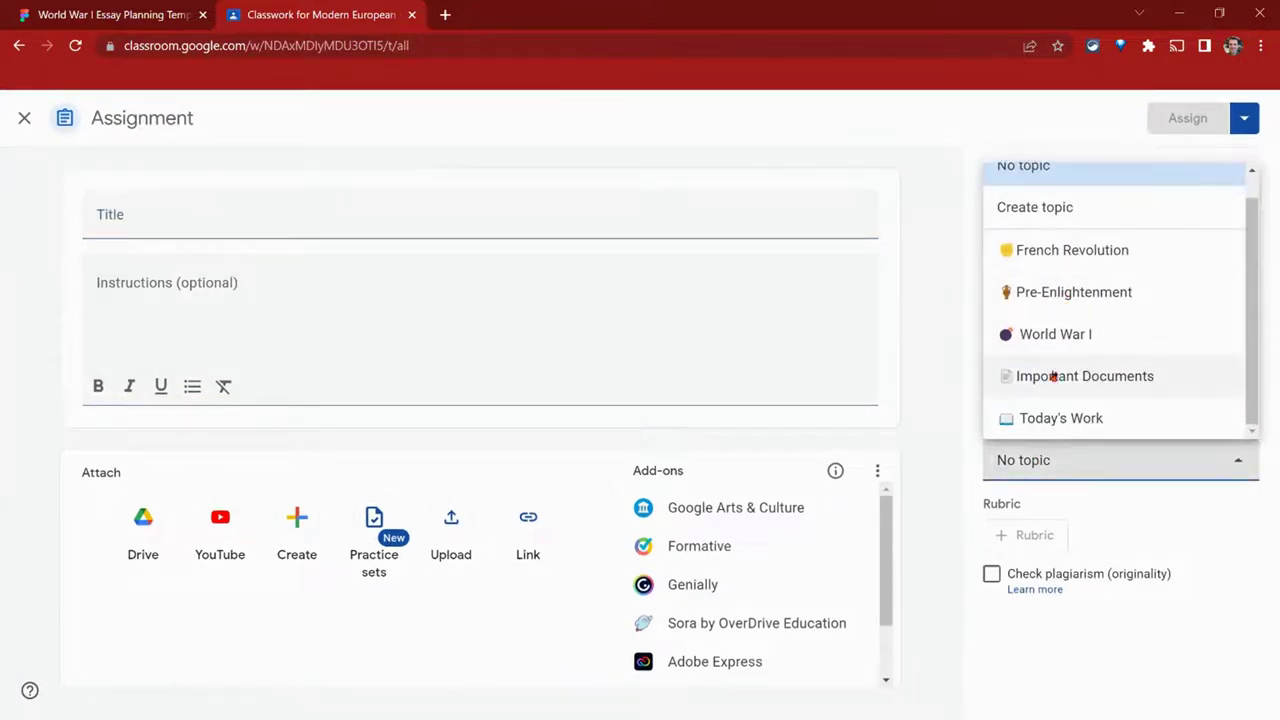
pyautogui.click(1048, 418)
pyautogui.click(283, 225)
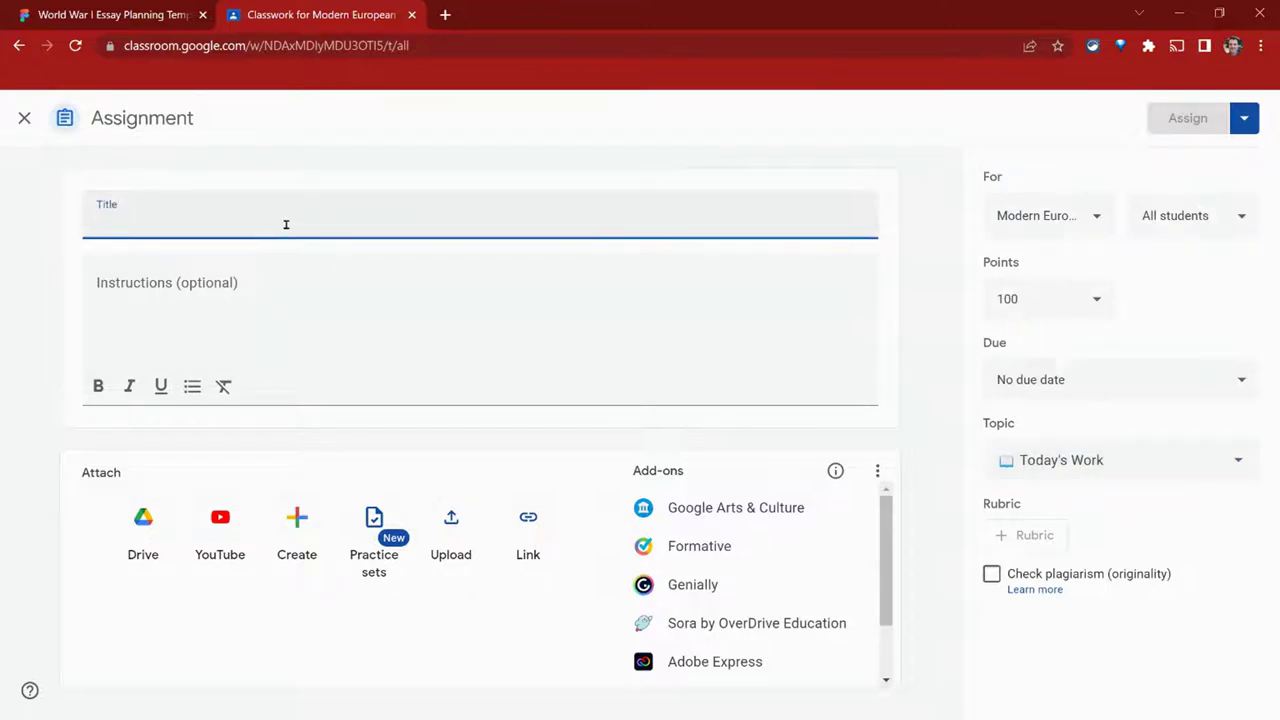
pyautogui.write('Essay ')
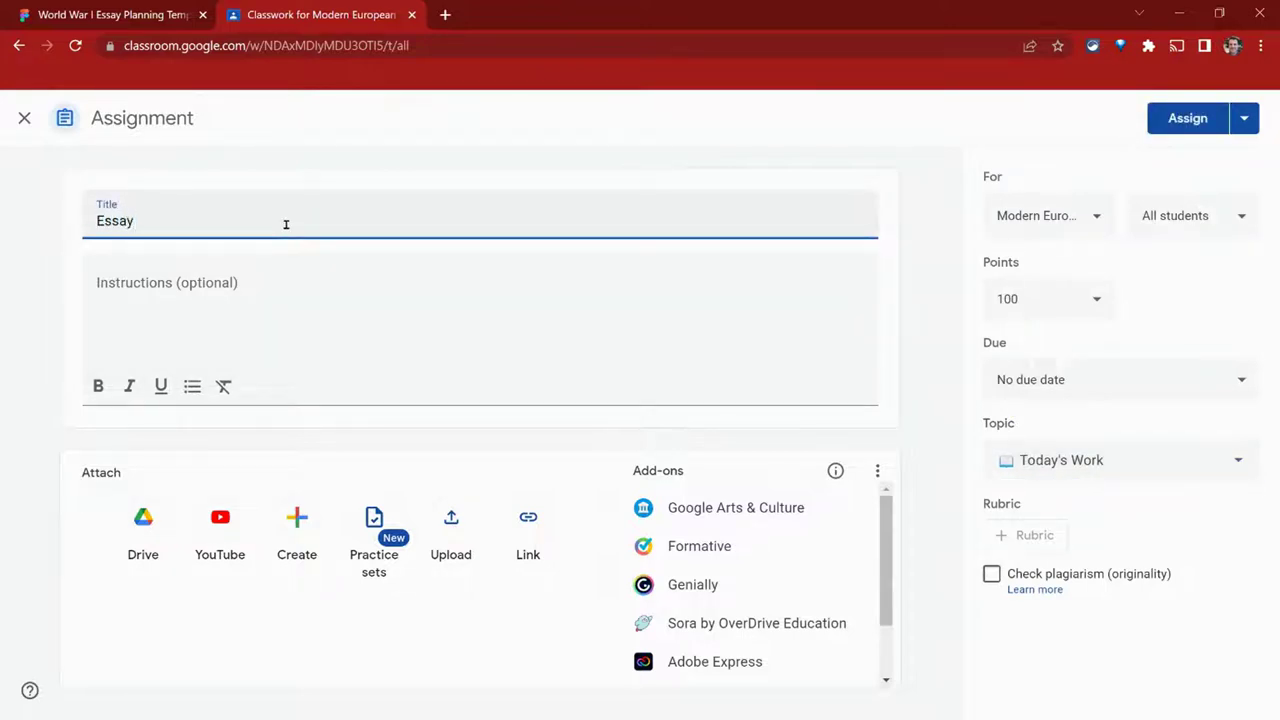
pyautogui.write('Planner')
# Paste the template's /duplicate link into the instructions and assign Essay Planner.
pyautogui.click(274, 284)
pyautogui.rightClick(245, 288)
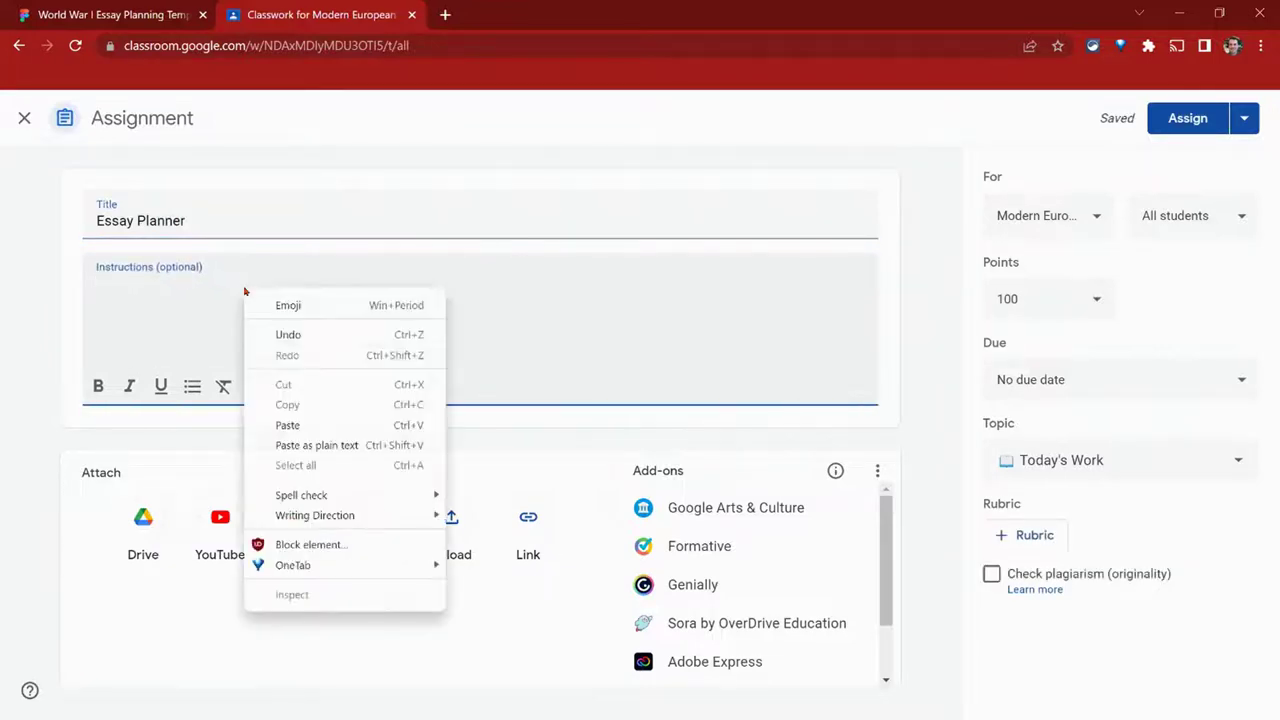
pyautogui.click(287, 425)
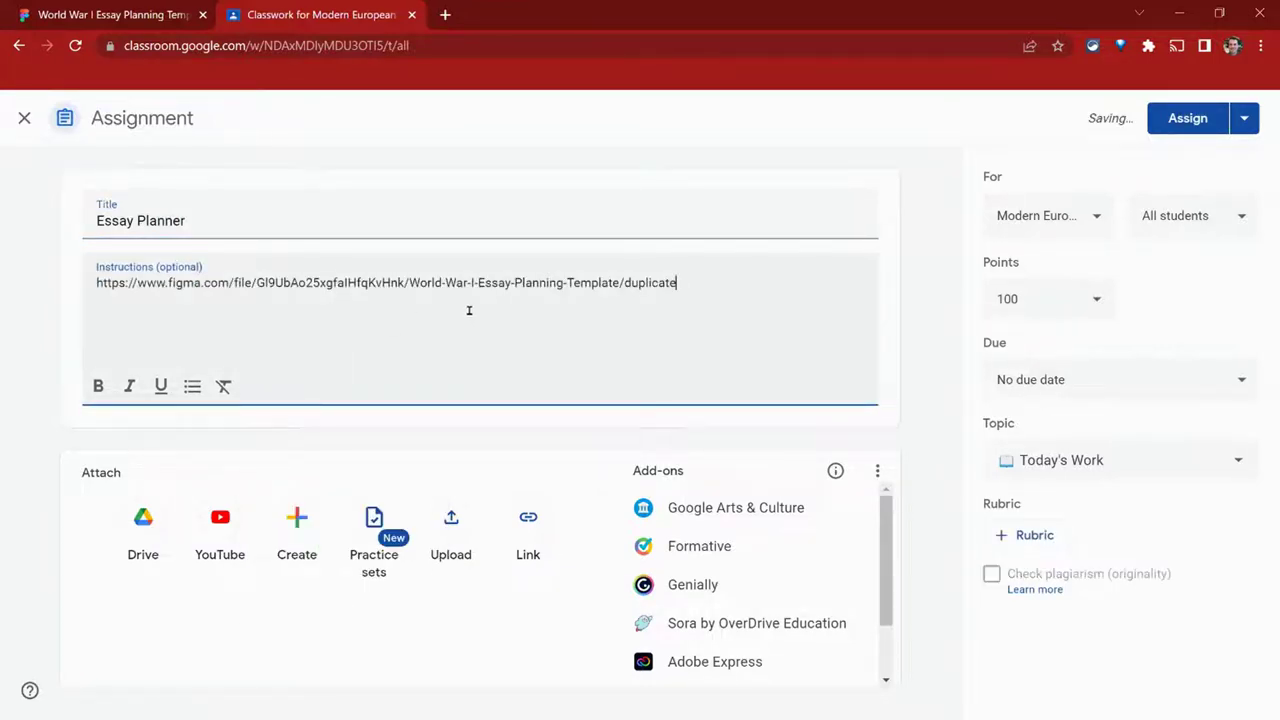
pyautogui.click(1183, 119)
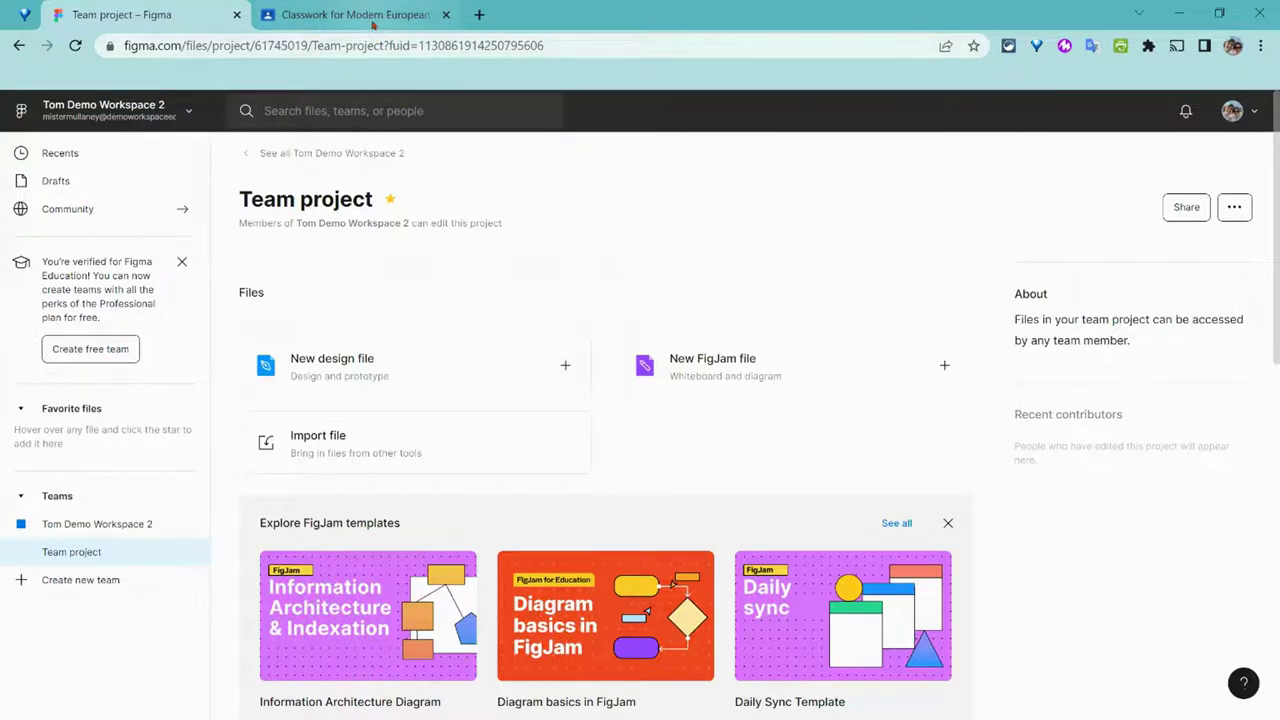
# Switch back to the Modern European History Classwork page in Google Classroom.
pyautogui.click(355, 15)
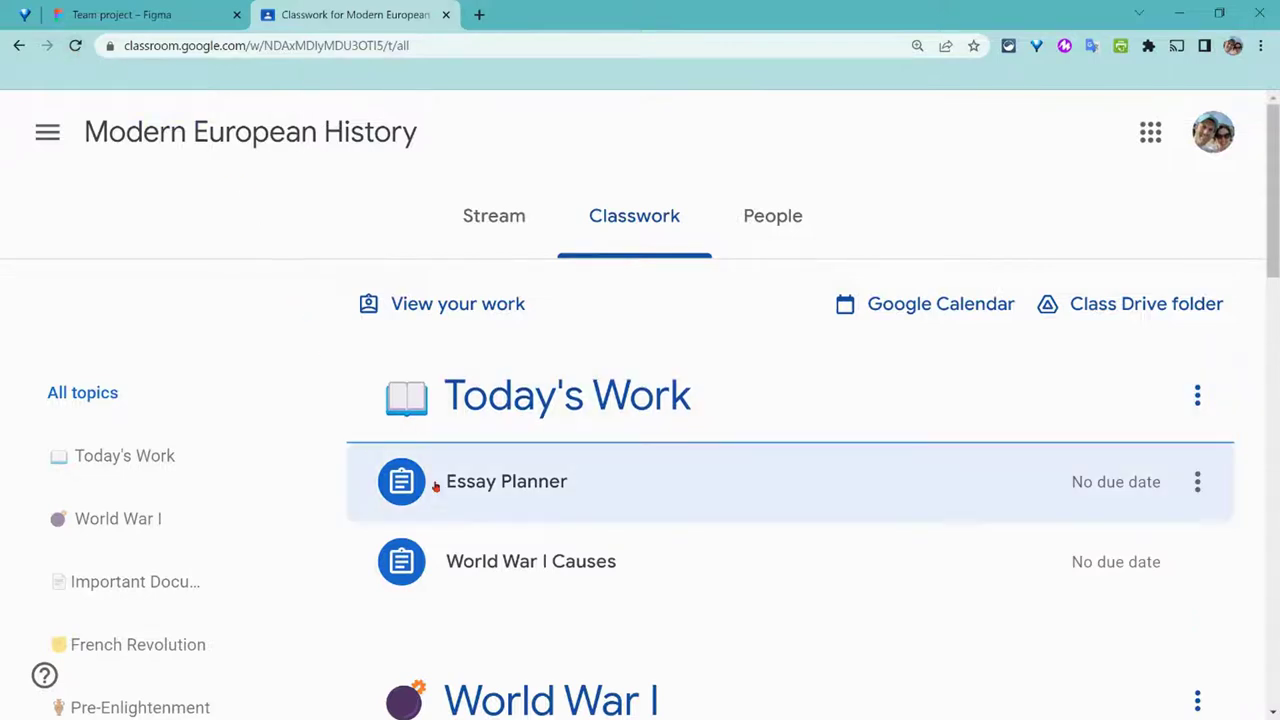
# Expand Essay Planner, open its duplicate link to get a personal template copy, and zoom in.
pyautogui.click(525, 500)
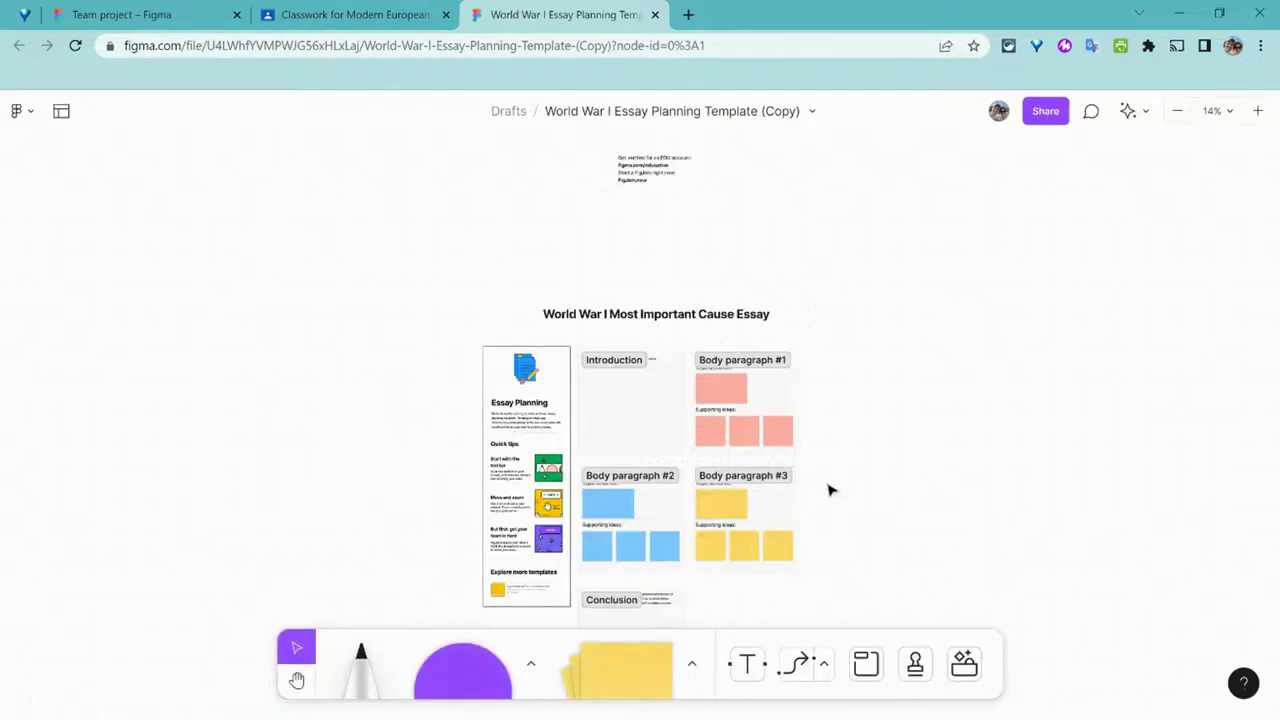
pyautogui.scroll(2, 826, 490)
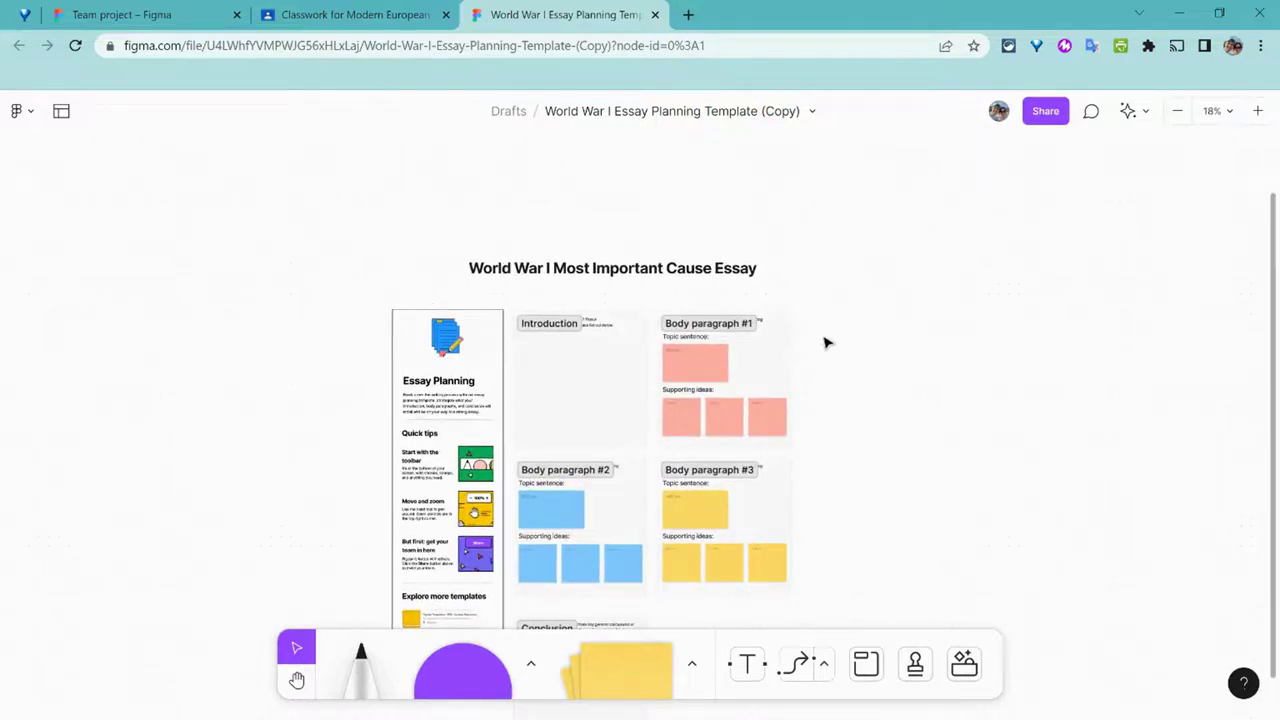
pyautogui.scroll(3, 817, 366)
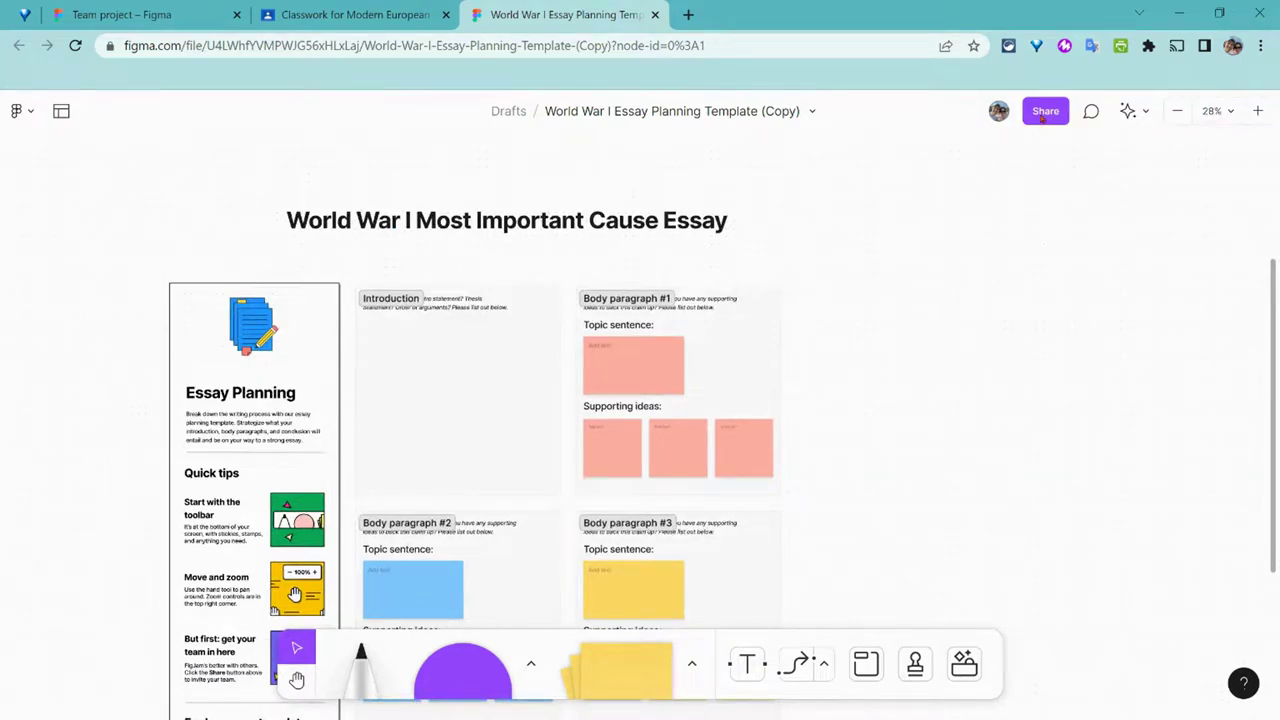
# Copy the share link of the template copy and return to Google Classroom.
pyautogui.click(1042, 114)
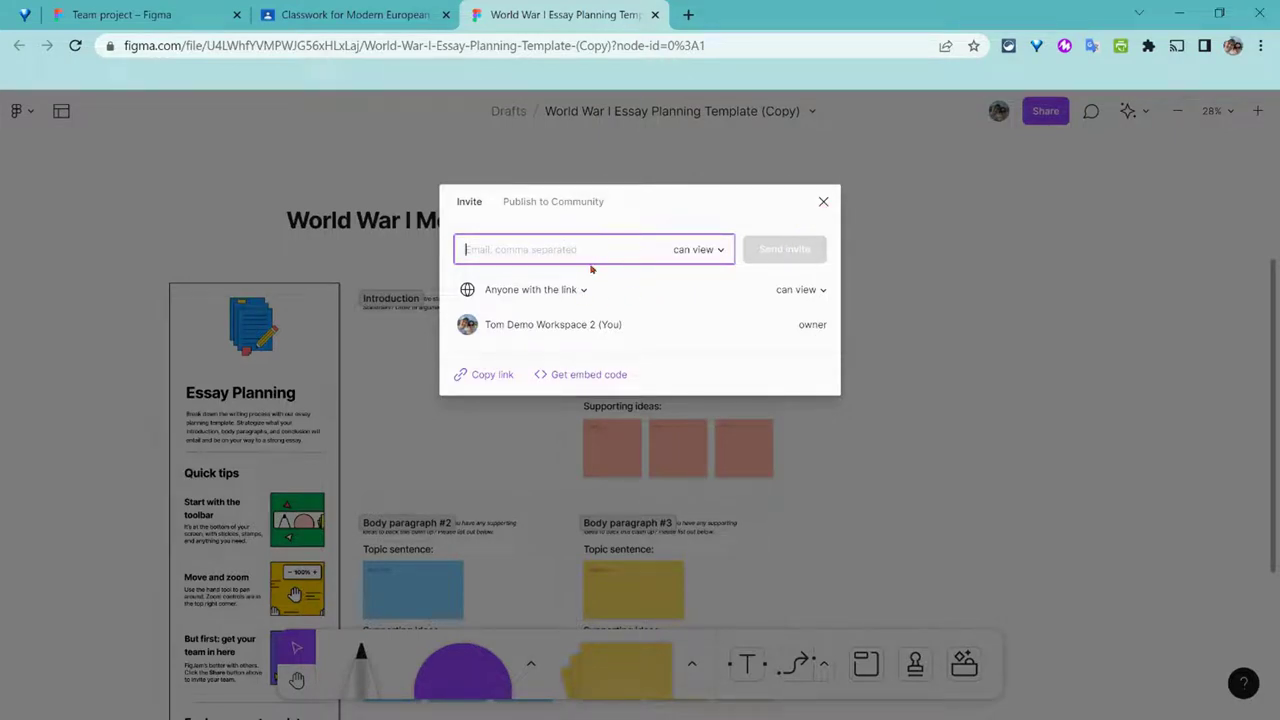
pyautogui.click(490, 377)
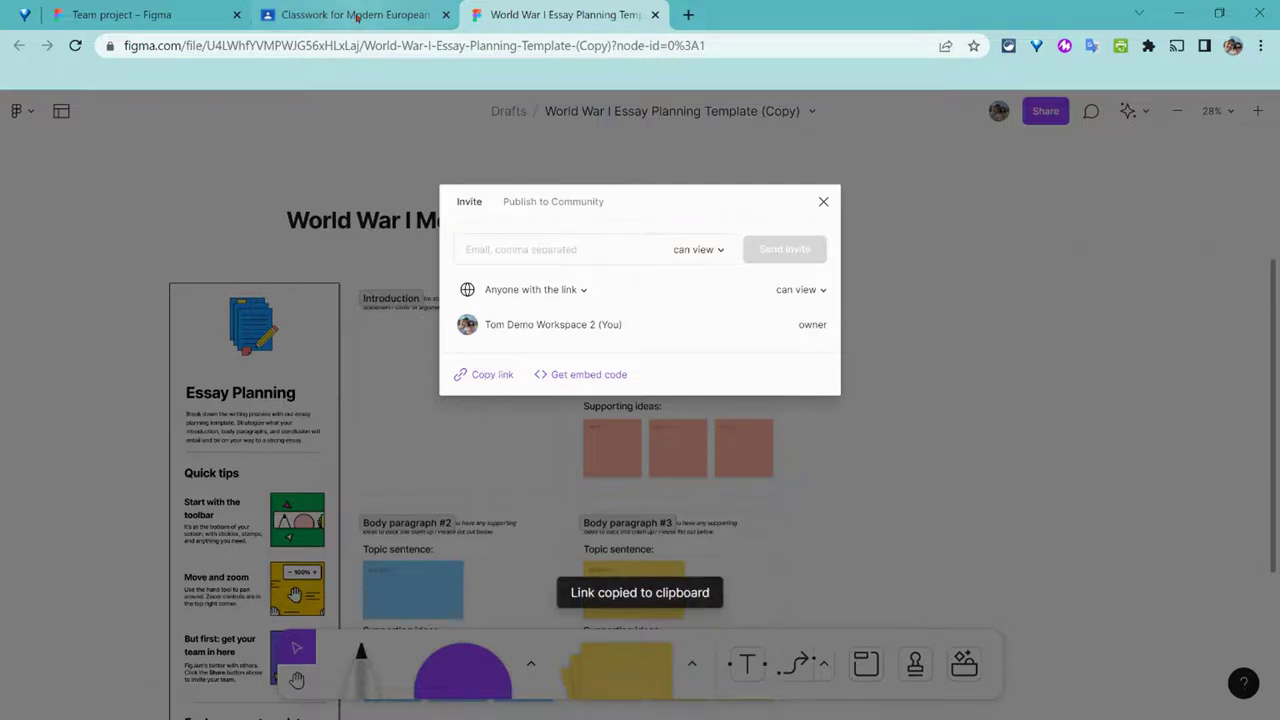
pyautogui.click(357, 16)
# On the Essay Planner assignment page, attach the pasted FigJam copy link via Add or create > Link.
pyautogui.scroll(1, 480, 500)
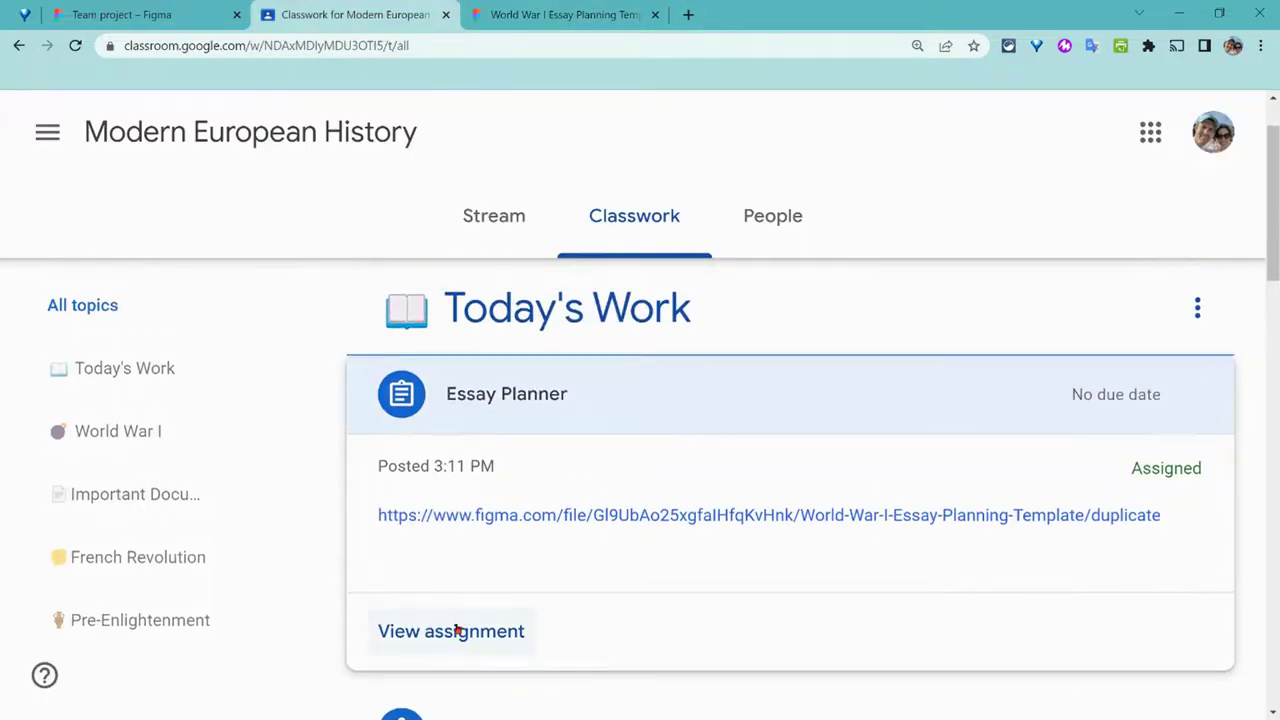
pyautogui.click(444, 631)
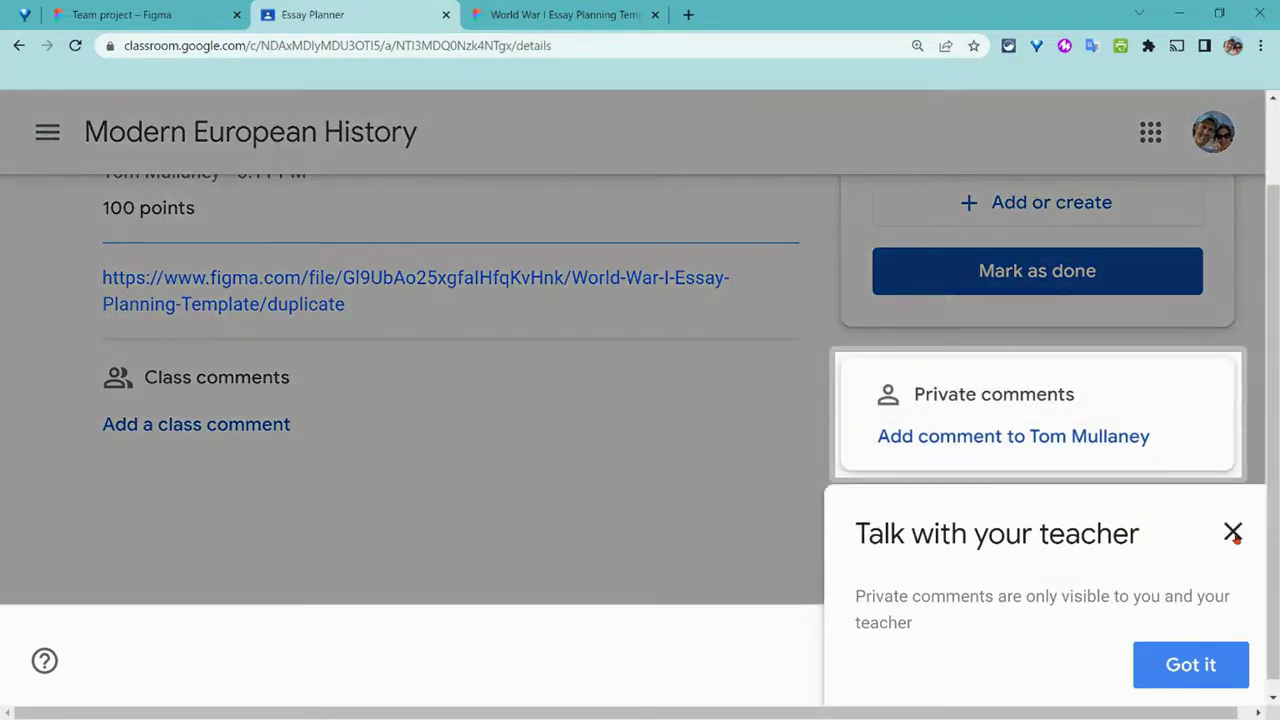
pyautogui.click(1232, 531)
pyautogui.click(980, 303)
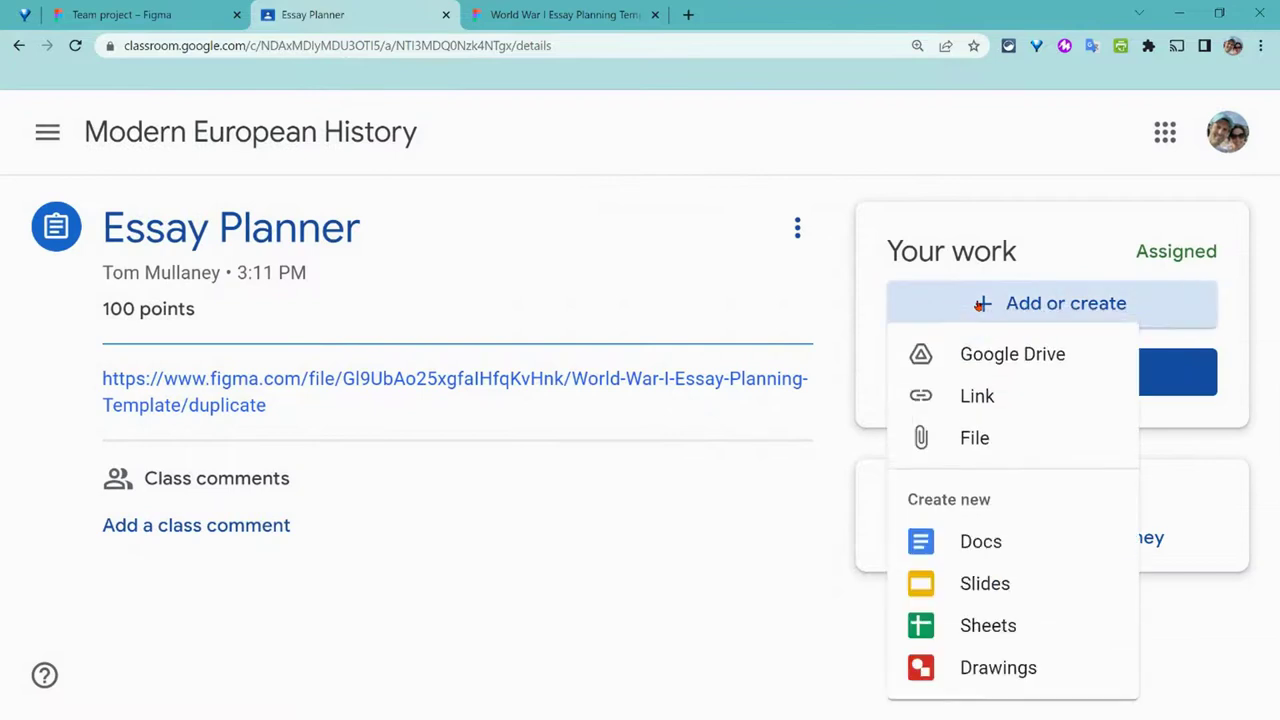
pyautogui.click(957, 396)
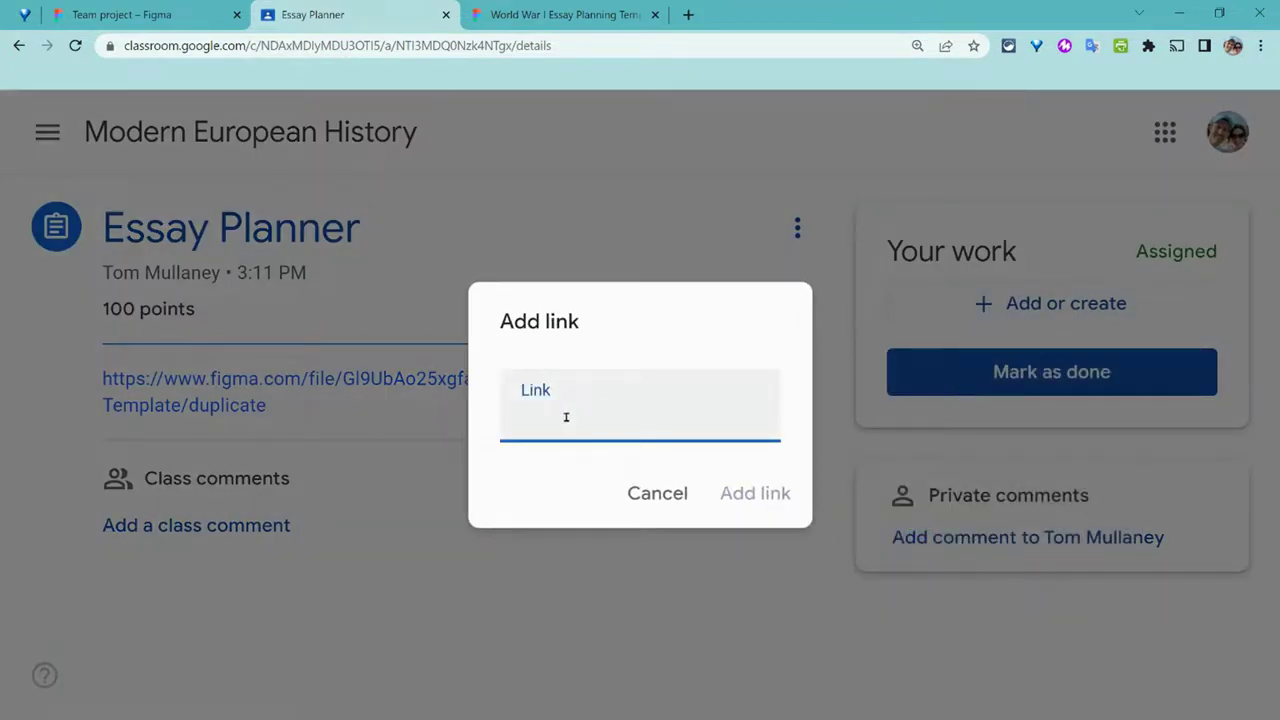
pyautogui.rightClick(566, 419)
pyautogui.click(646, 254)
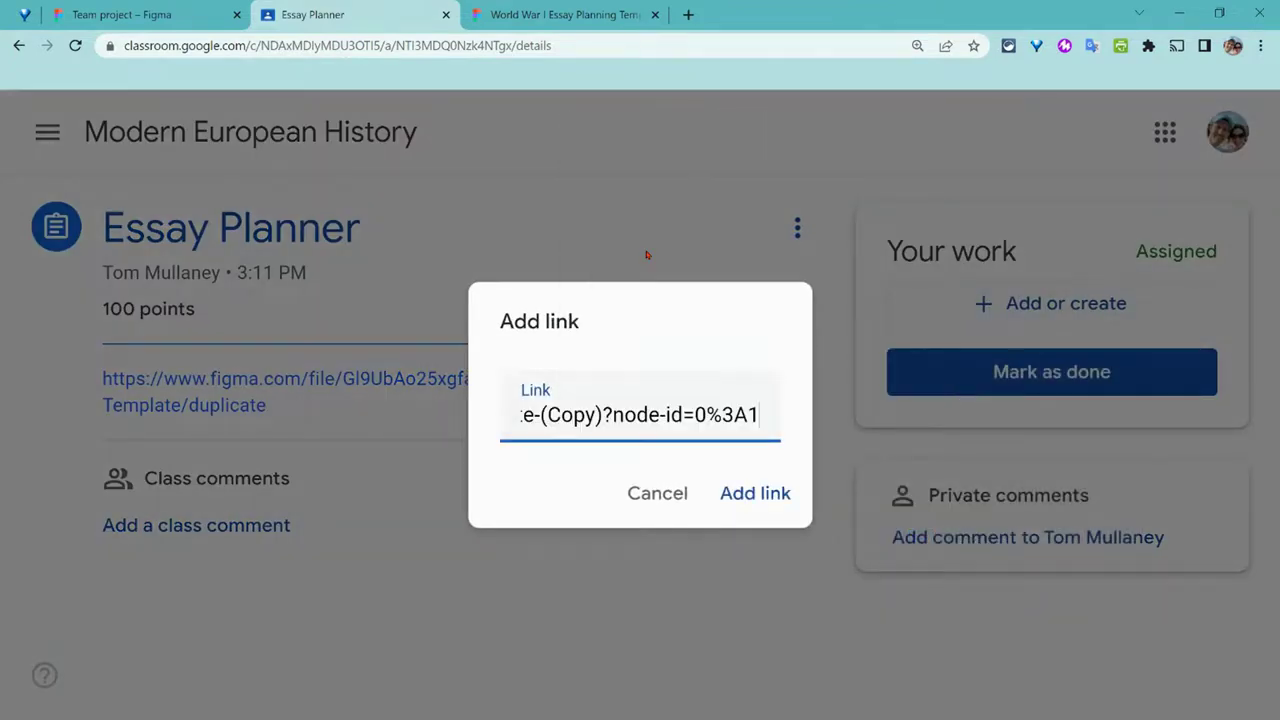
pyautogui.click(736, 490)
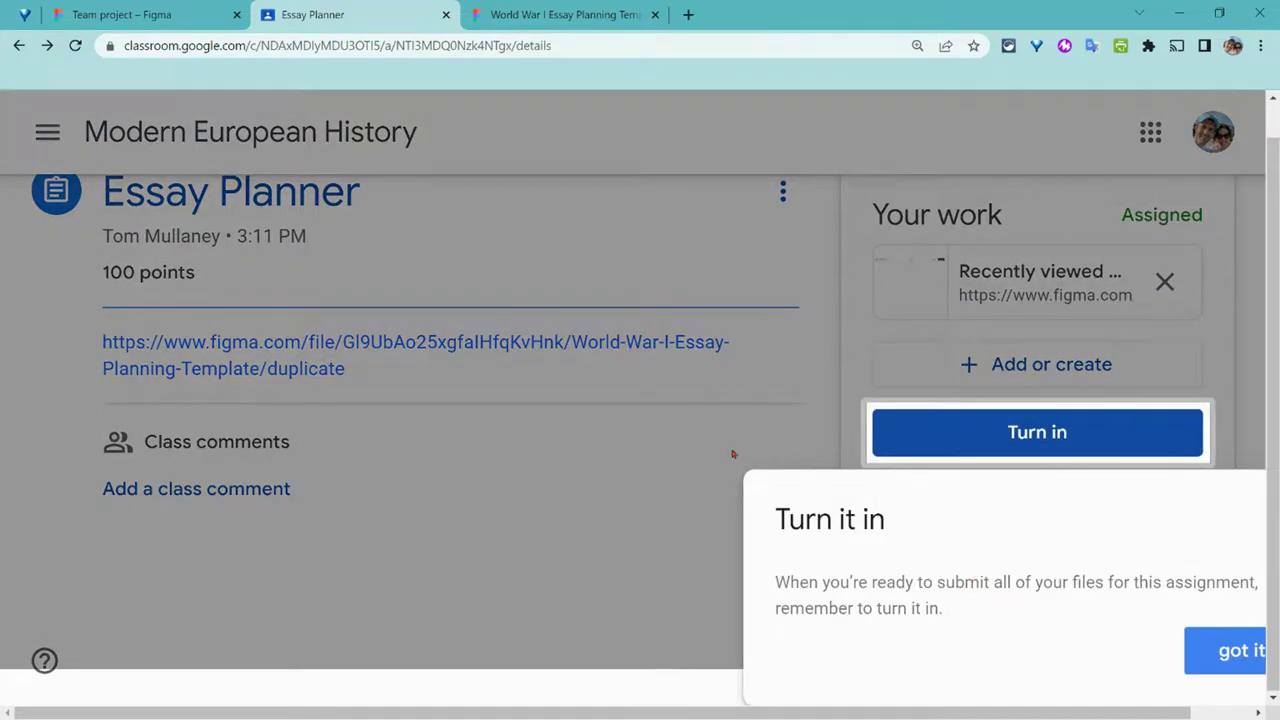
pyautogui.click(1243, 658)
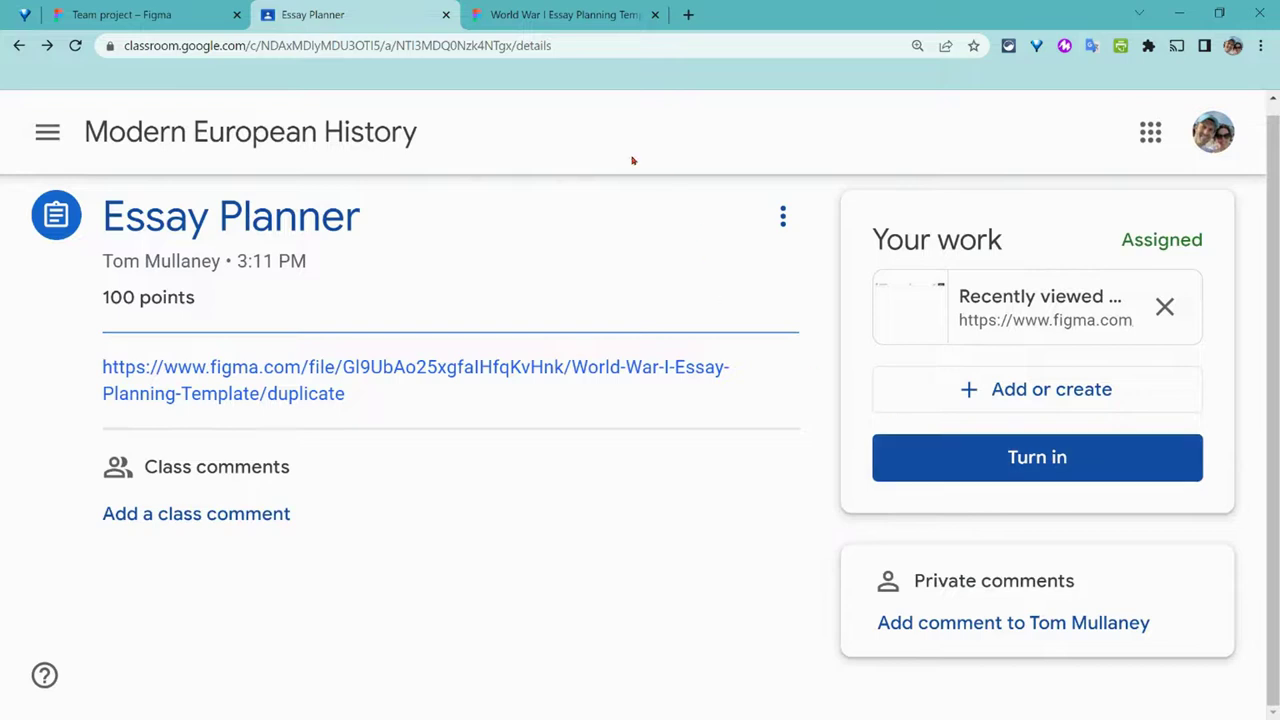
# Switch to the 'World War I Essay Planning Template' FigJam tab.
pyautogui.click(575, 16)
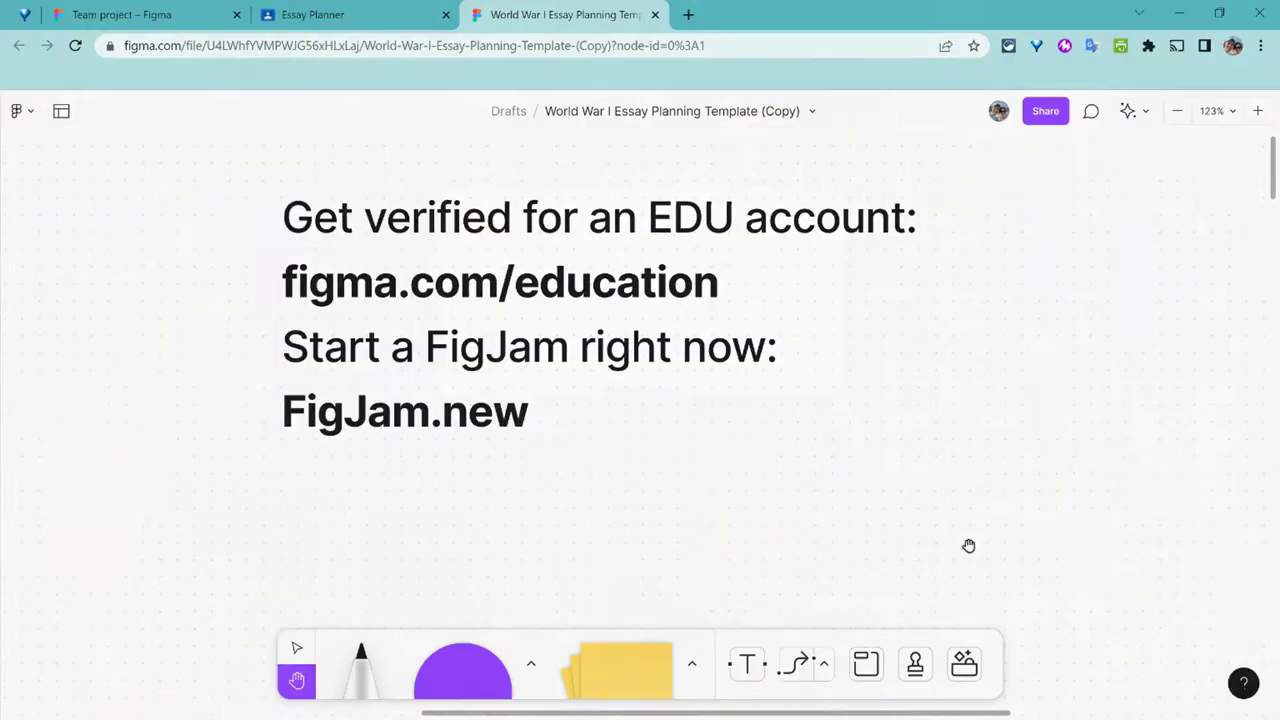